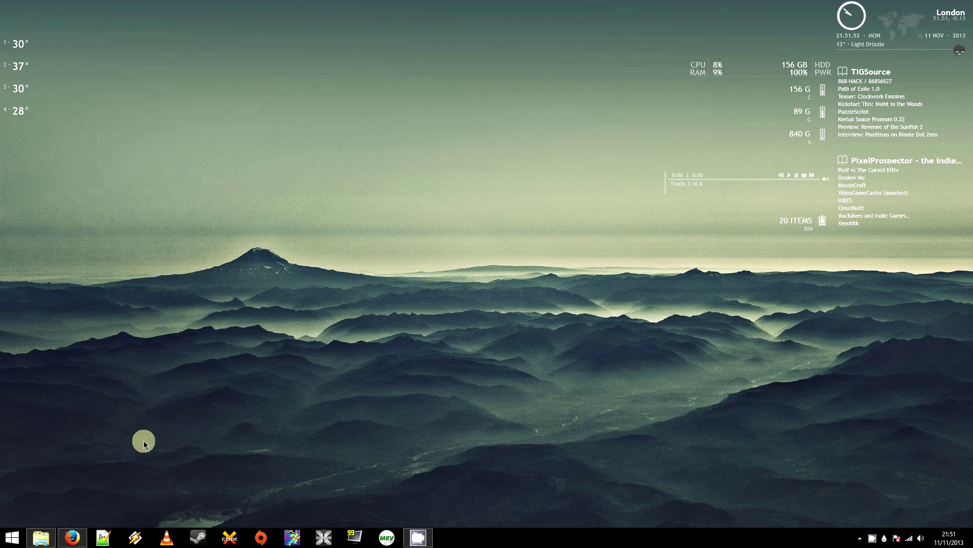
# Switch to Firefox and open the download page of the MakeMKV beta from its home page
pyautogui.click(74, 536)
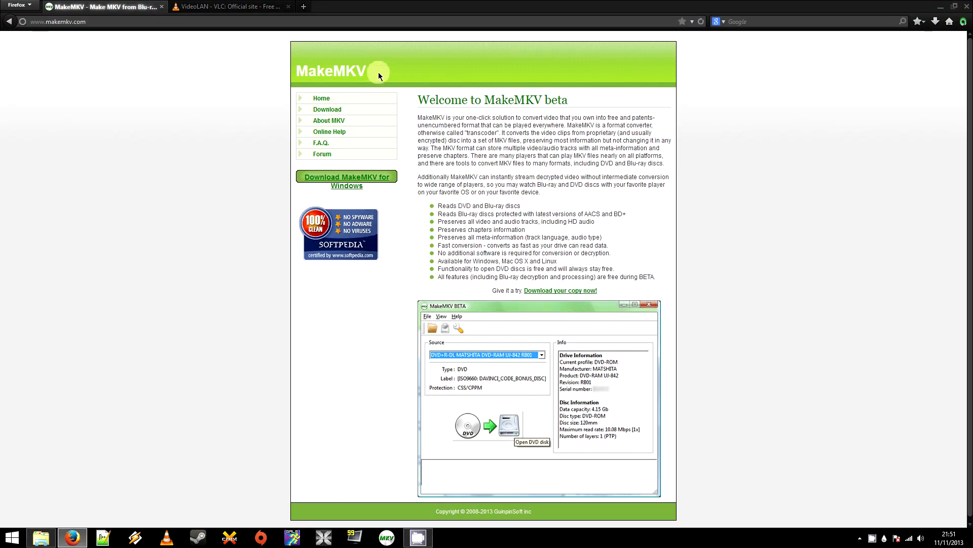
pyautogui.moveTo(378, 72); pyautogui.dragTo(297, 75)
pyautogui.click(297, 75)
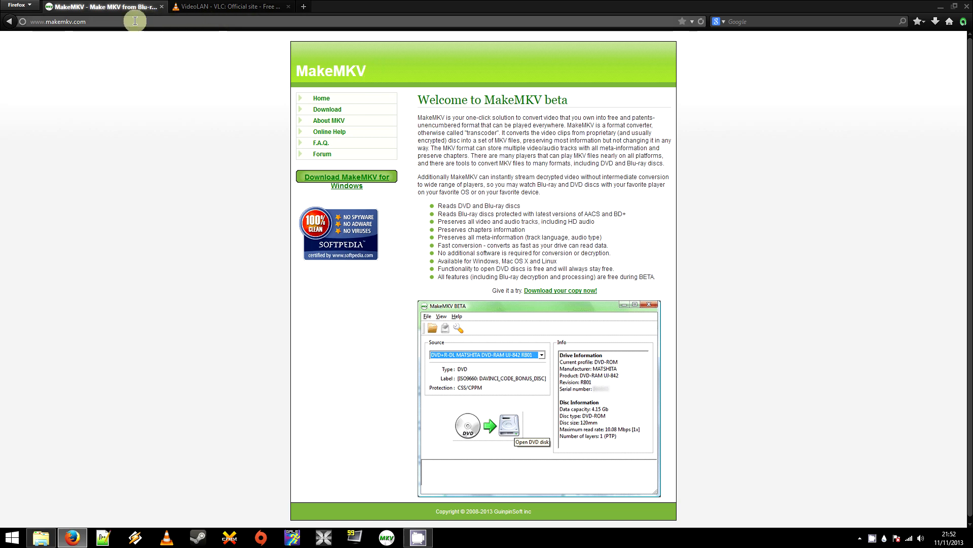
pyautogui.click(117, 20)
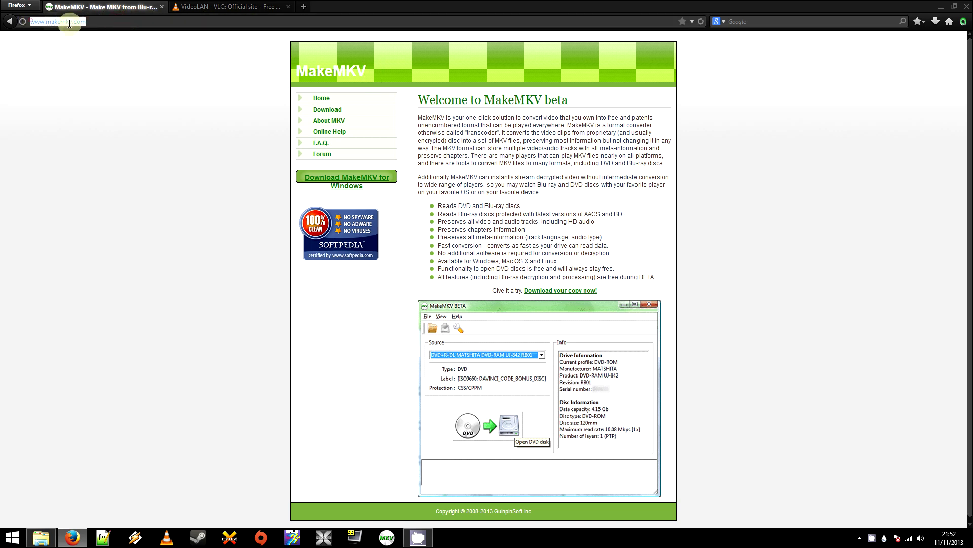
pyautogui.click(158, 124)
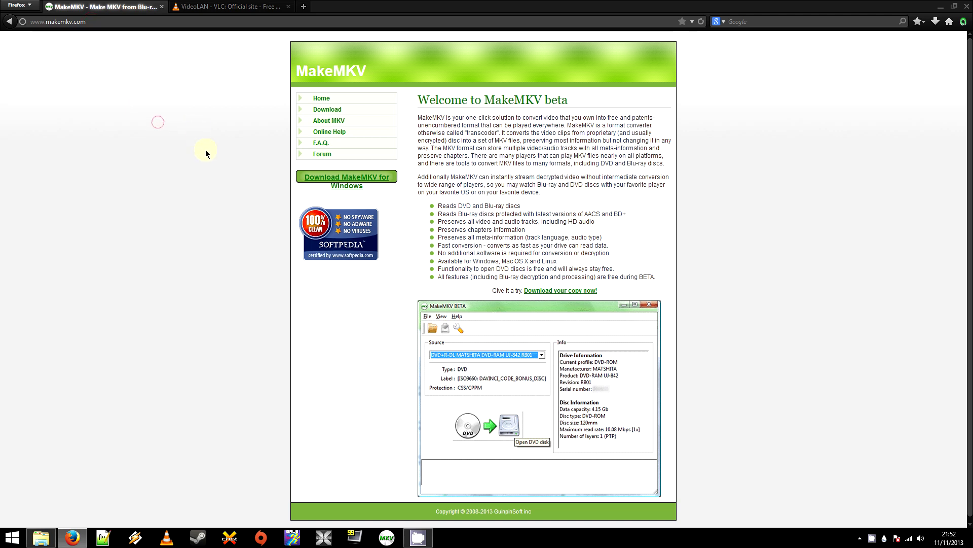
pyautogui.click(575, 292)
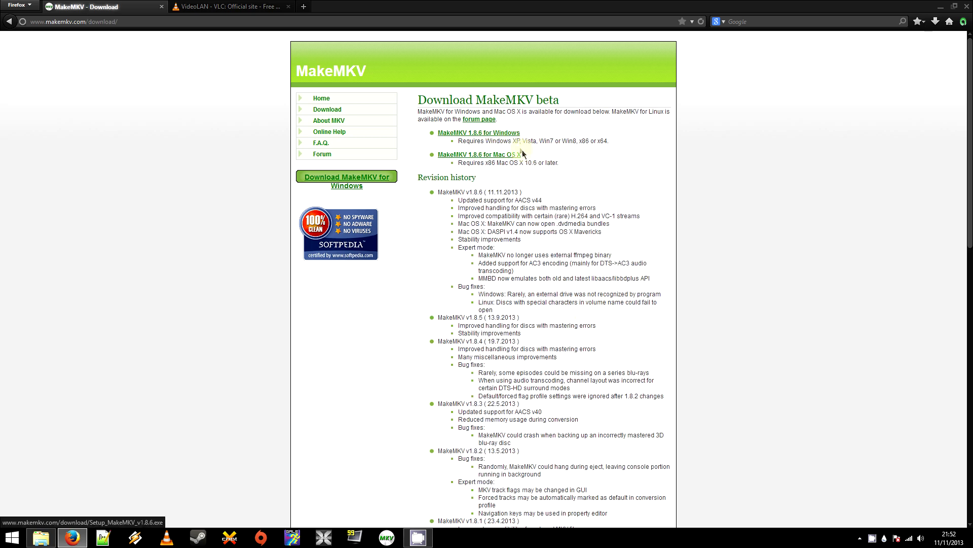
pyautogui.moveTo(514, 155)
pyautogui.mouseDown()
pyautogui.moveTo(530, 151)
pyautogui.moveTo(533, 161)
pyautogui.mouseUp()
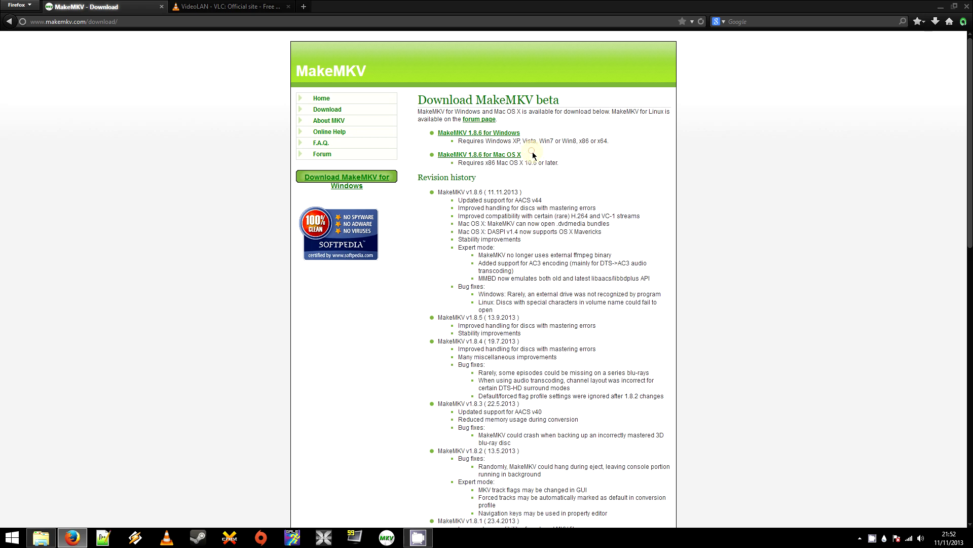
# Request the MakeMKV 1.8.6 for Windows installer and cancel saving the file
pyautogui.click(506, 133)
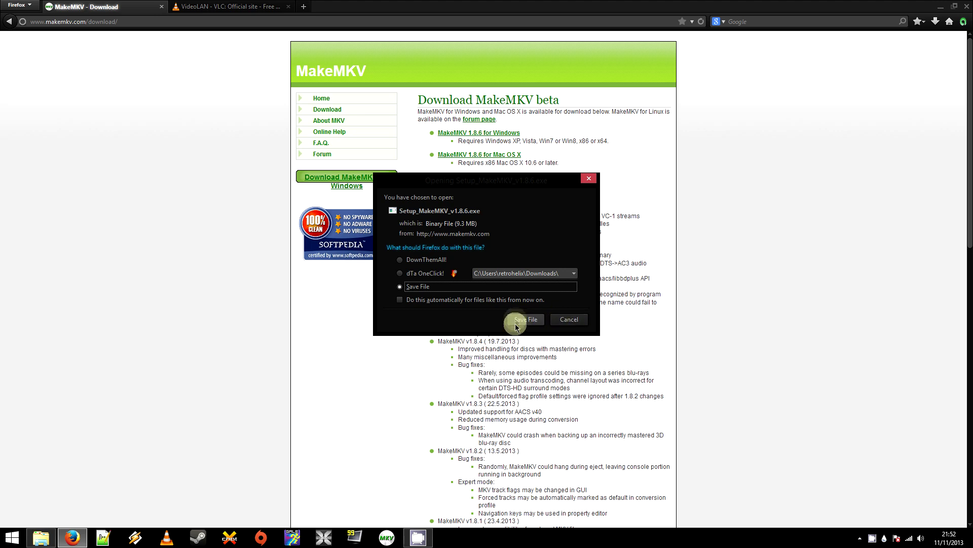
pyautogui.click(570, 319)
pyautogui.click(164, 188)
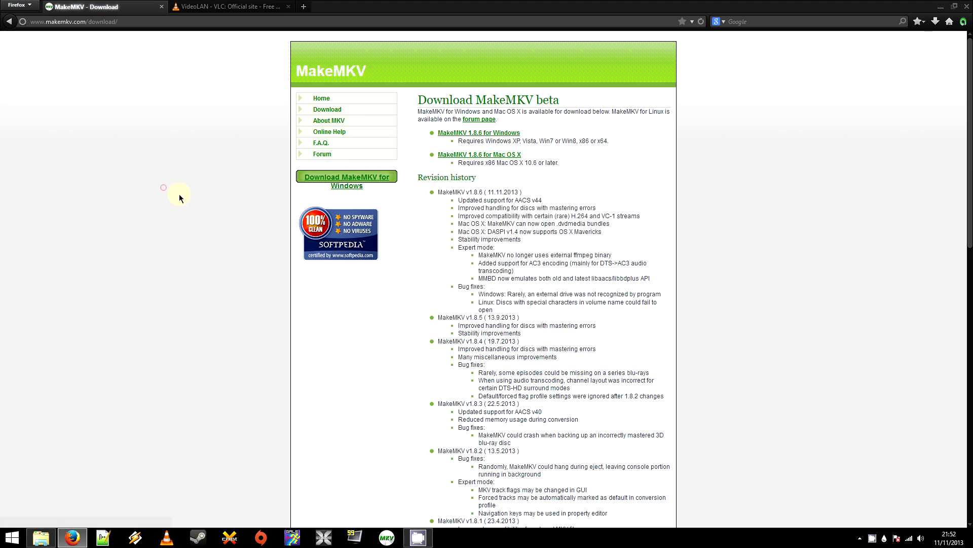
# Bring up the VideoLAN website and check its web address
pyautogui.click(212, 7)
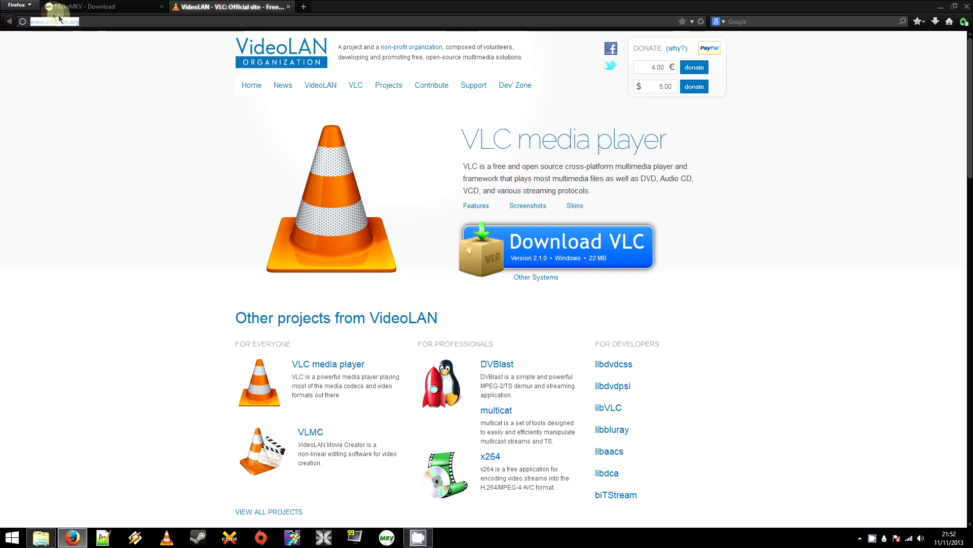
pyautogui.click(98, 19)
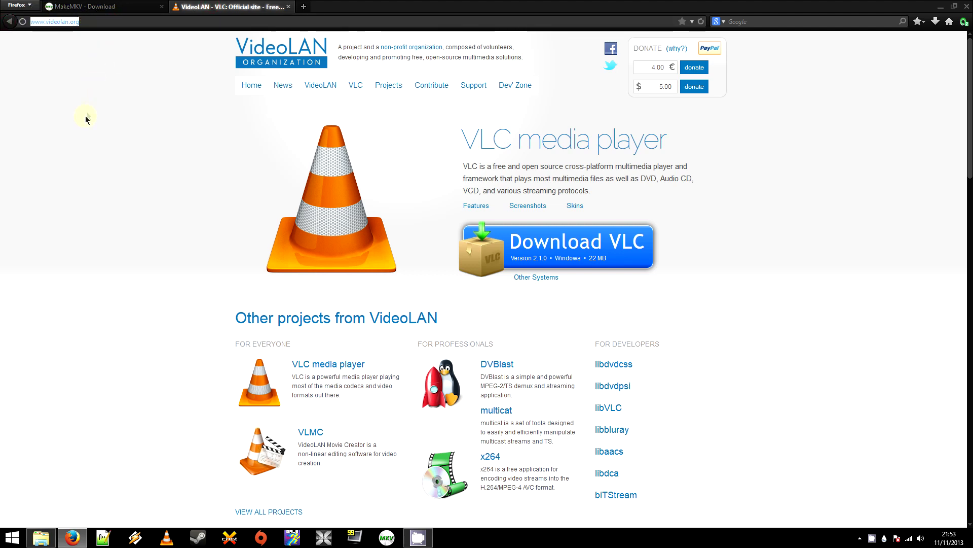
pyautogui.click(97, 112)
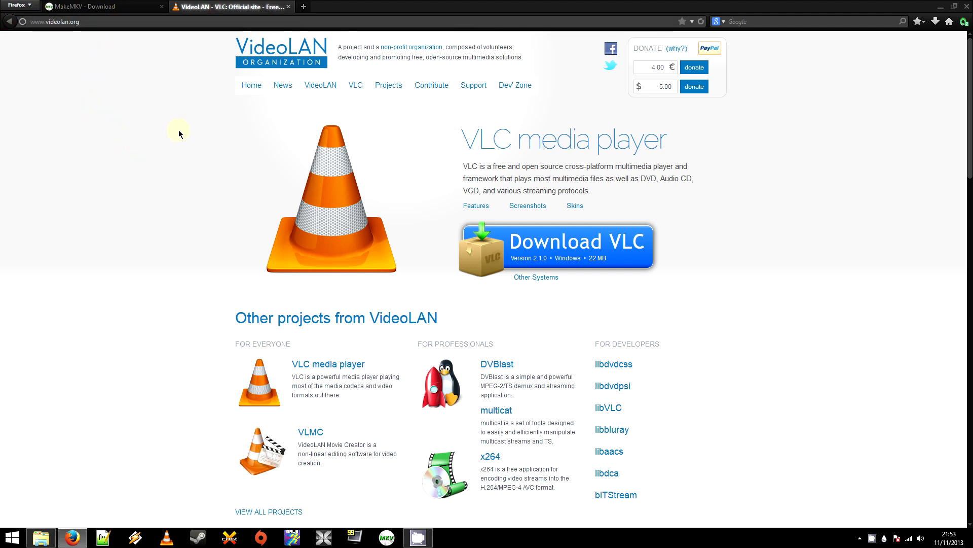
pyautogui.click(232, 162)
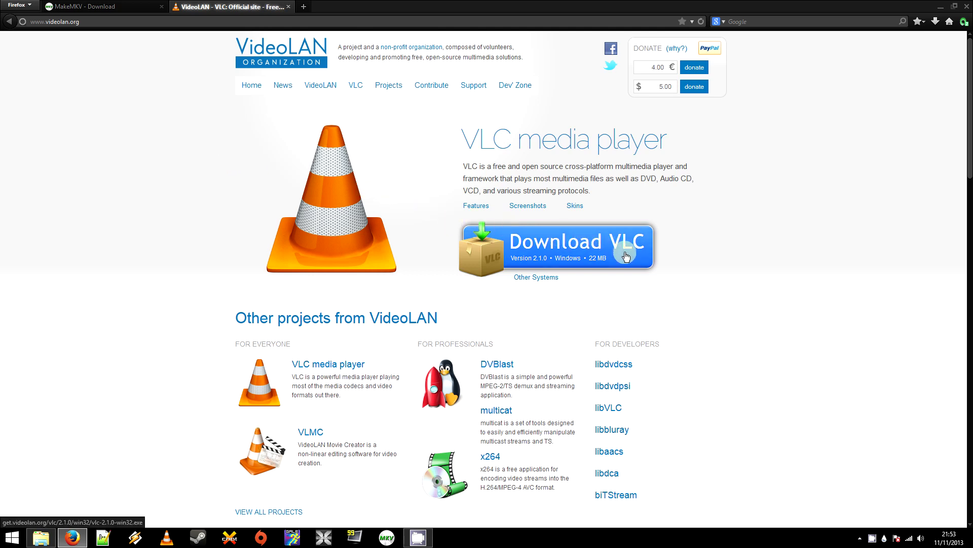
# Request the default VLC 2.1.0 Windows download and return to the VideoLAN home page
pyautogui.click(603, 248)
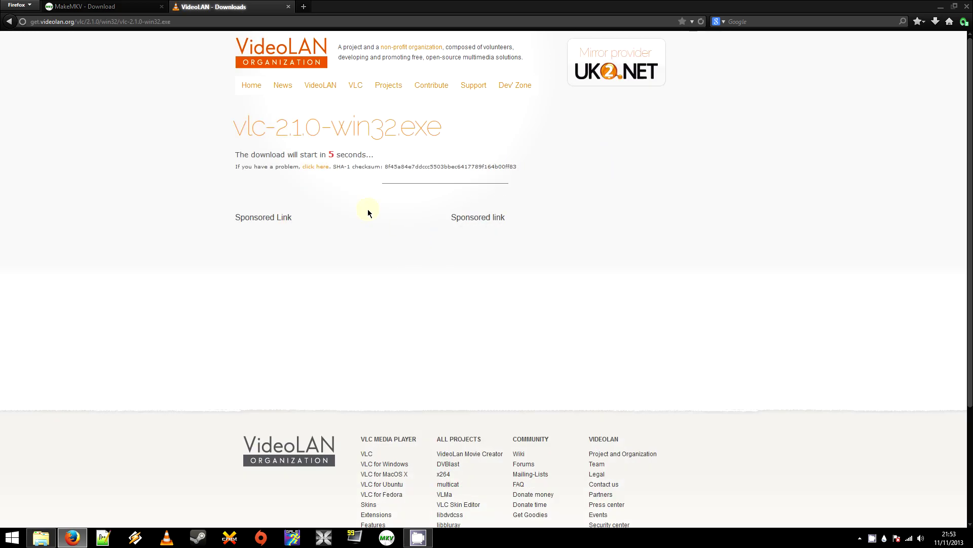
pyautogui.doubleClick(350, 126)
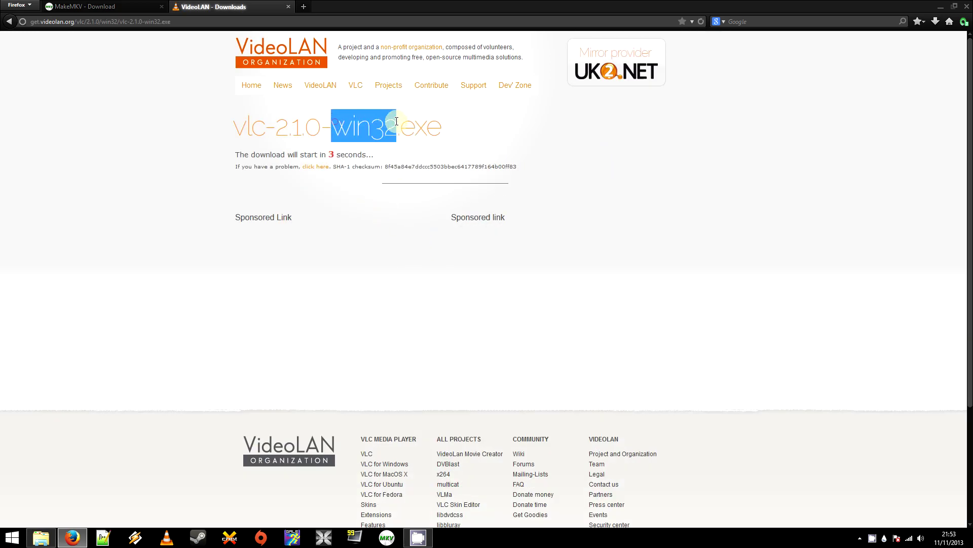
pyautogui.click(9, 21)
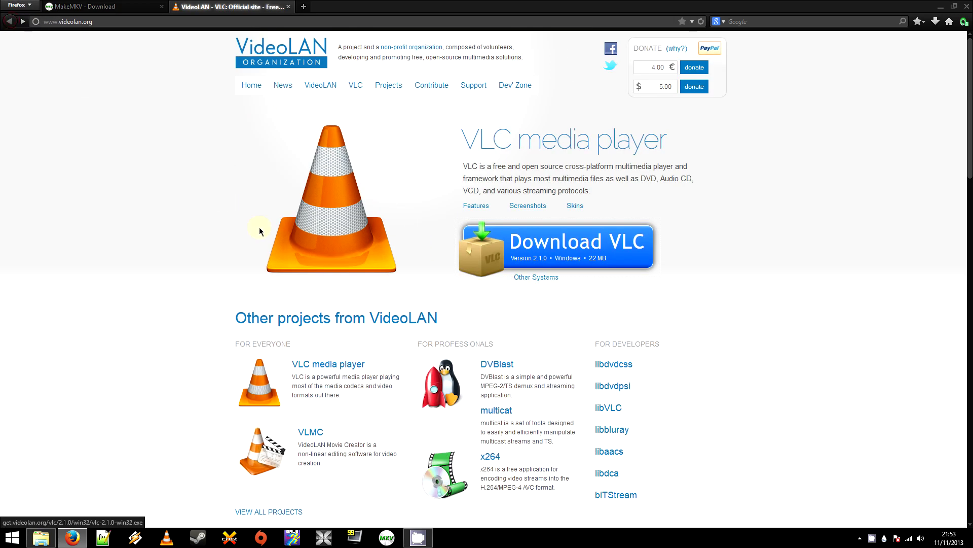
# Open VLC's Windows download page through the list of other systems and locate the Windows x64 version
pyautogui.click(537, 317)
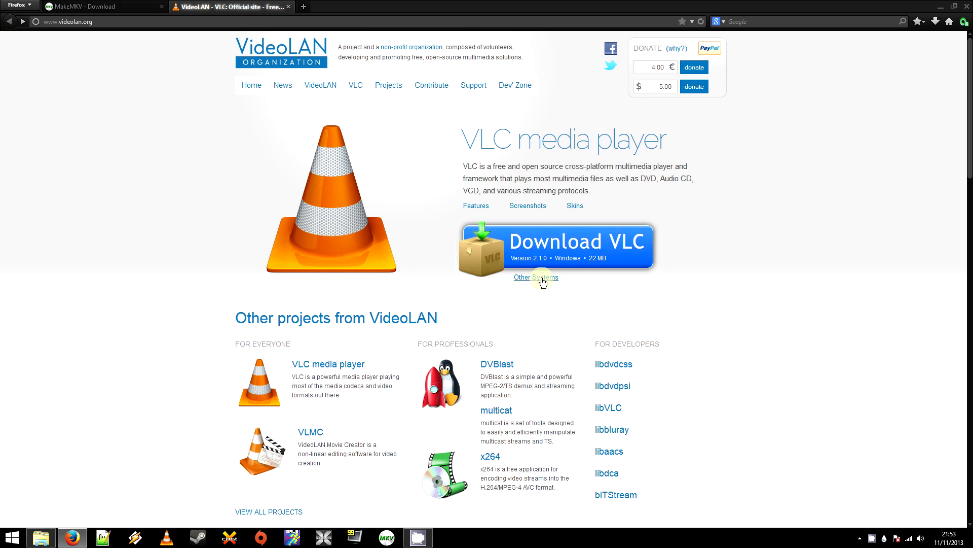
pyautogui.click(542, 282)
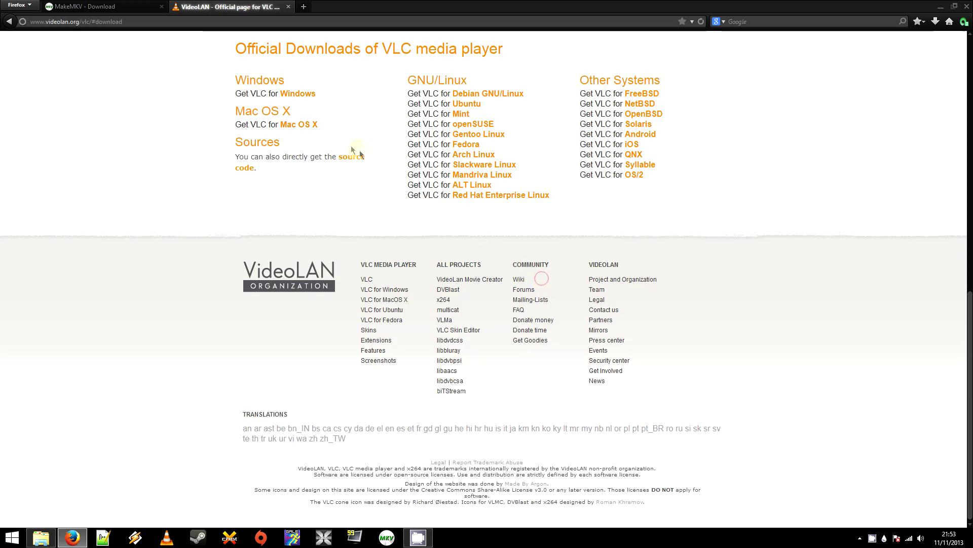
pyautogui.click(297, 95)
pyautogui.scroll(-3, 166, 336)
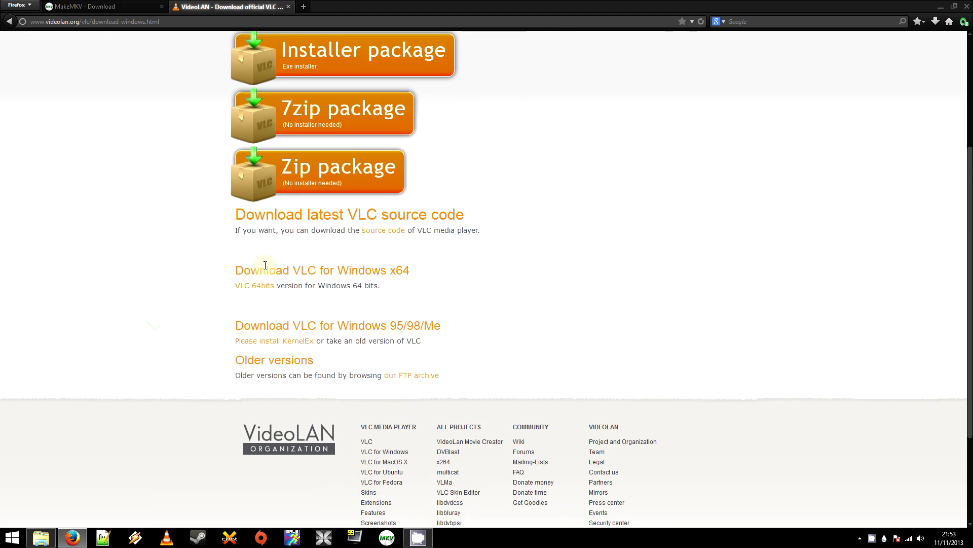
pyautogui.moveTo(266, 271); pyautogui.dragTo(359, 270)
pyautogui.click(360, 270)
pyautogui.moveTo(337, 270)
pyautogui.mouseDown()
pyautogui.moveTo(410, 271)
pyautogui.moveTo(324, 277)
pyautogui.mouseUp()
pyautogui.click(411, 272)
pyautogui.click(323, 278)
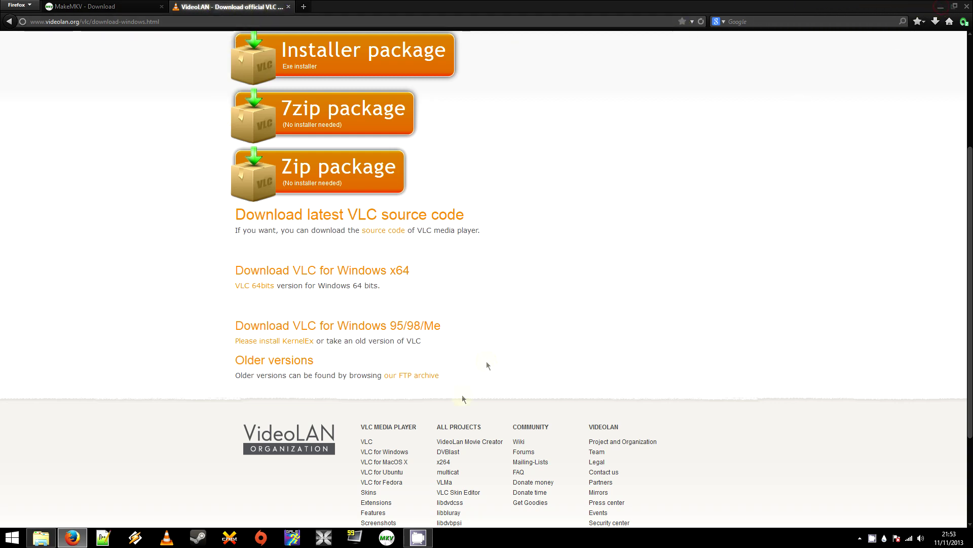
# Switch to MakeMKV and open the OLDBOY Blu-ray disc from the BD-ROM drive
pyautogui.click(386, 537)
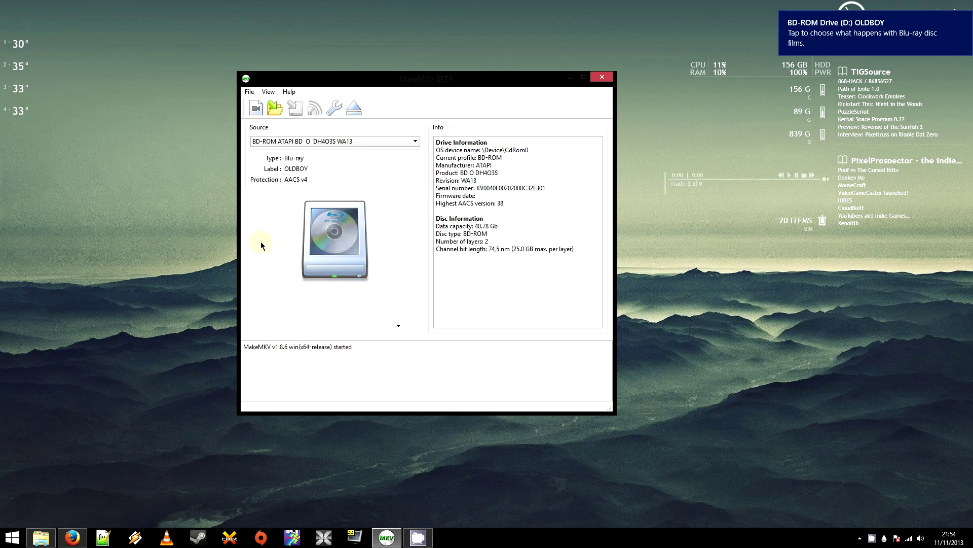
pyautogui.click(331, 245)
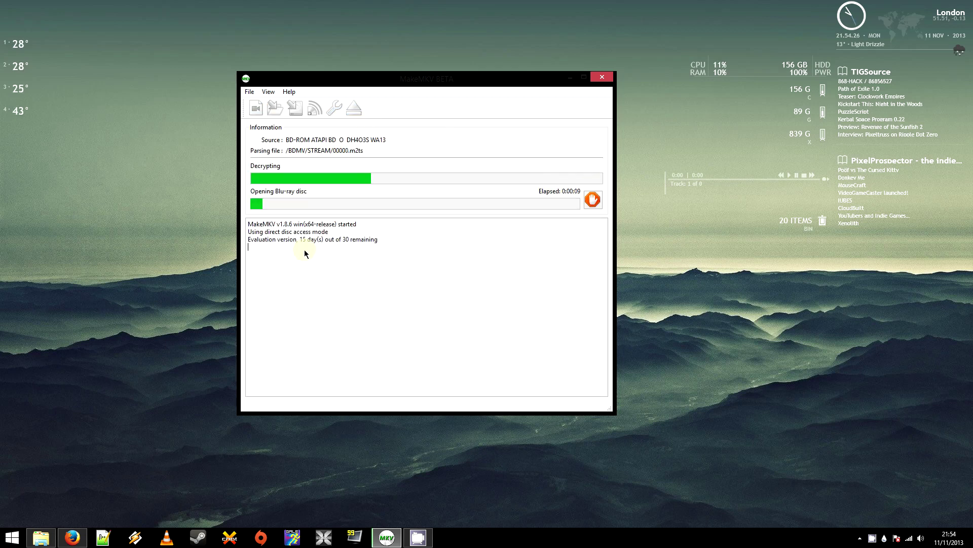
pyautogui.click(328, 291)
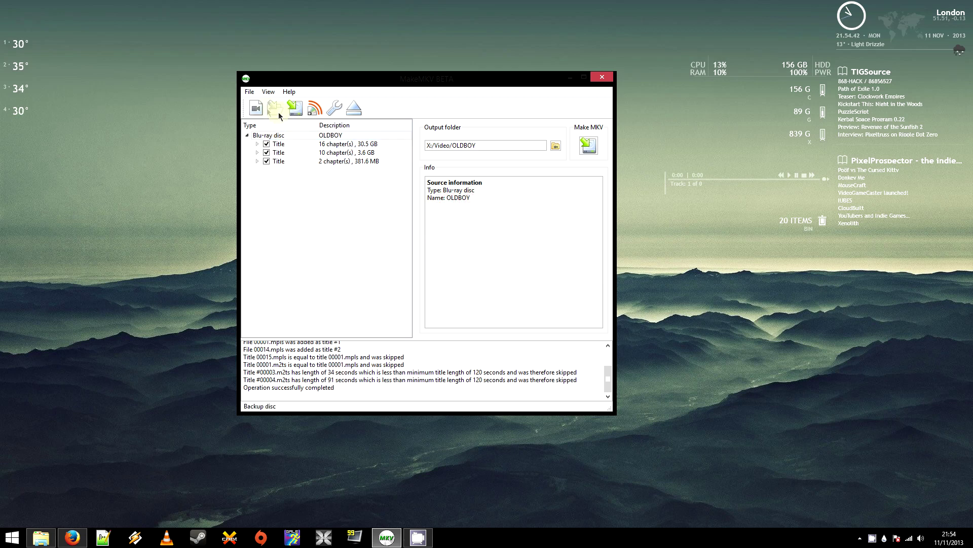
# Start streaming the opened OLDBOY disc
pyautogui.click(249, 92)
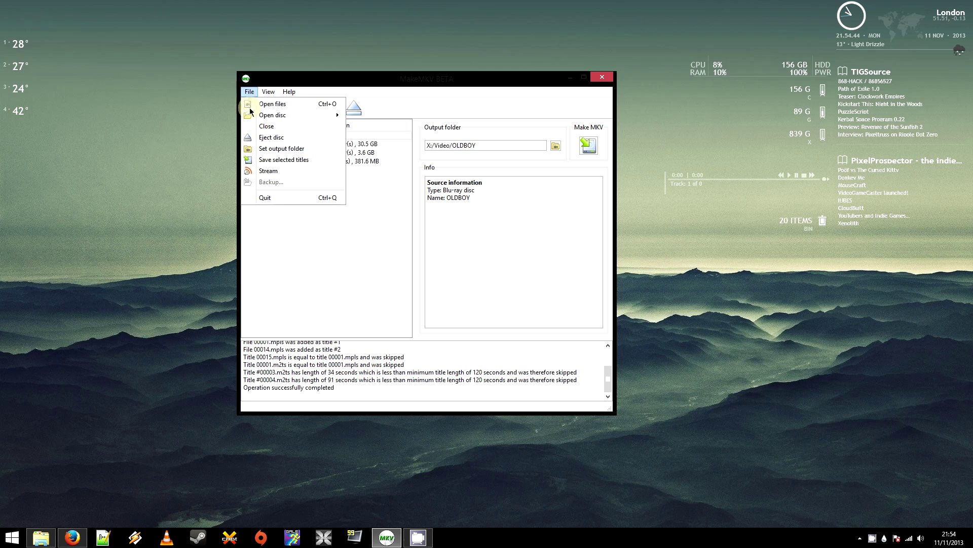
pyautogui.click(272, 177)
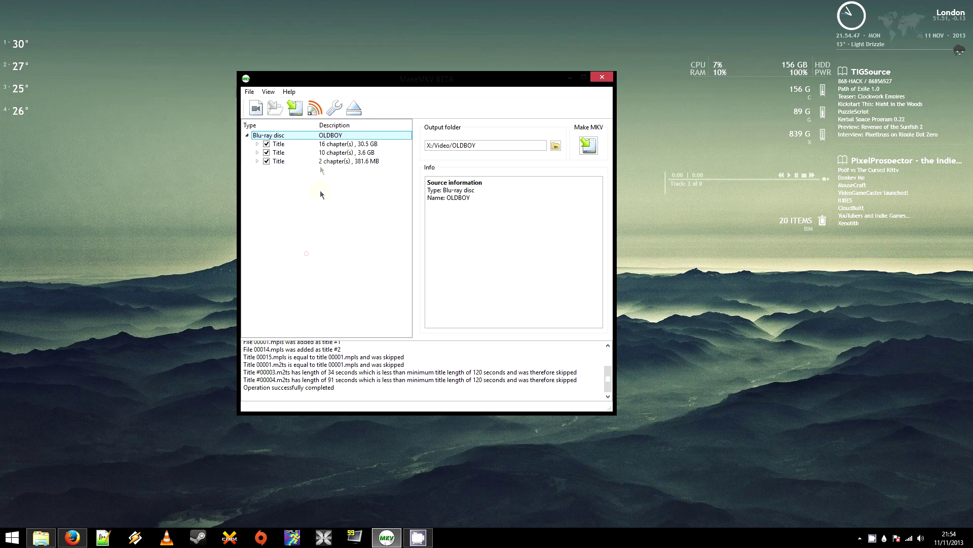
pyautogui.click(313, 109)
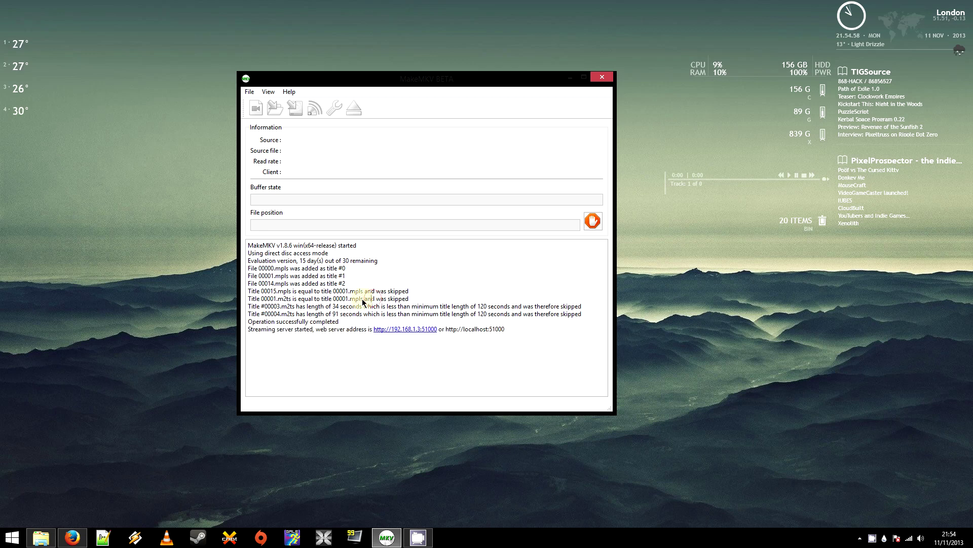
pyautogui.moveTo(362, 300); pyautogui.dragTo(237, 275)
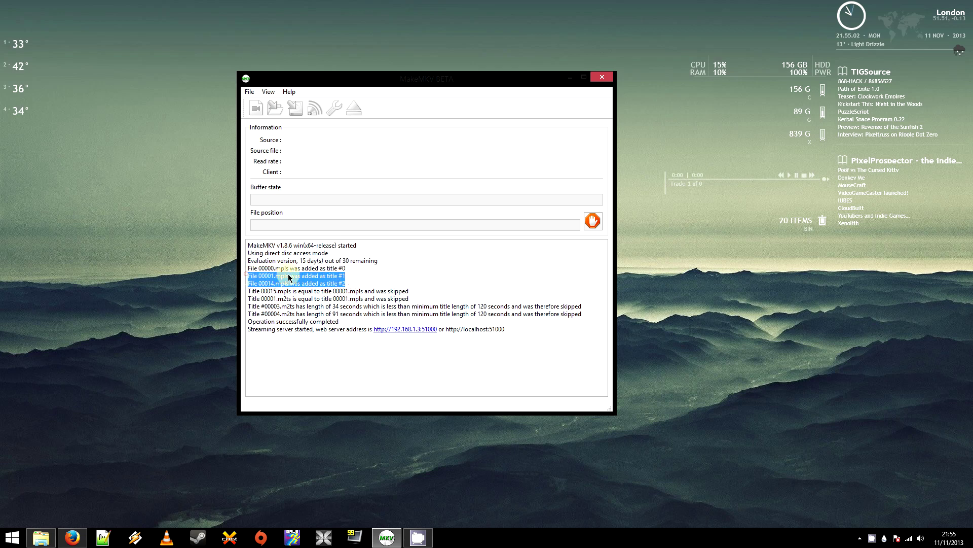
pyautogui.click(331, 274)
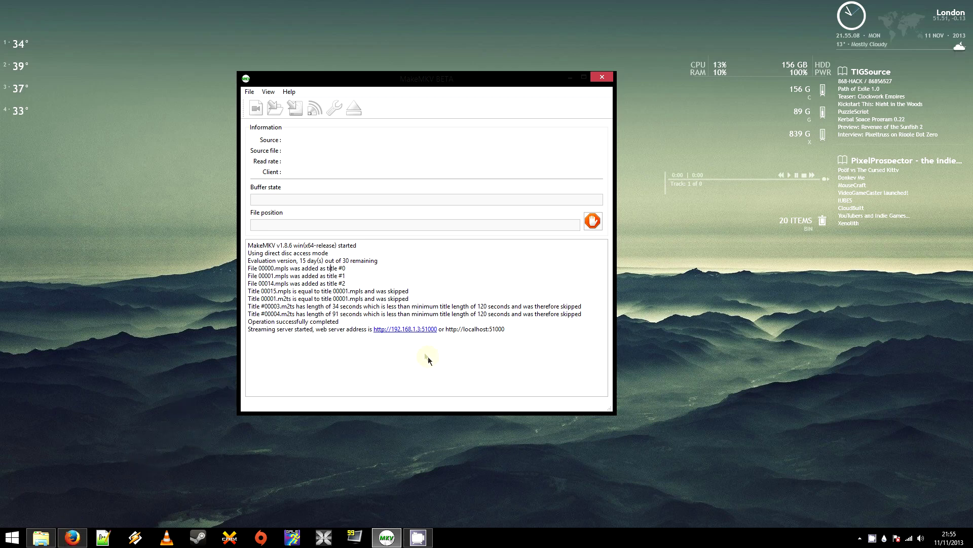
pyautogui.moveTo(313, 276); pyautogui.dragTo(363, 298)
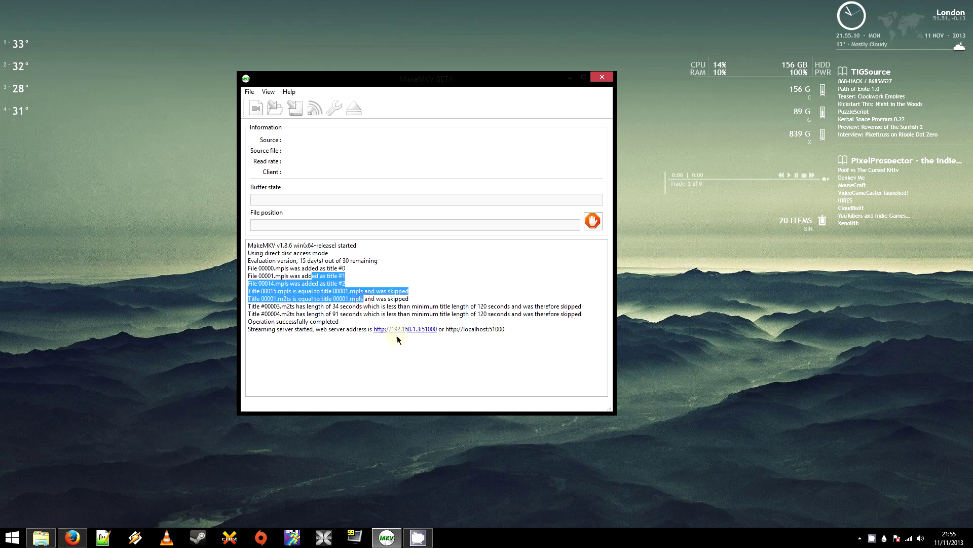
pyautogui.click(383, 347)
pyautogui.rightClick(395, 329)
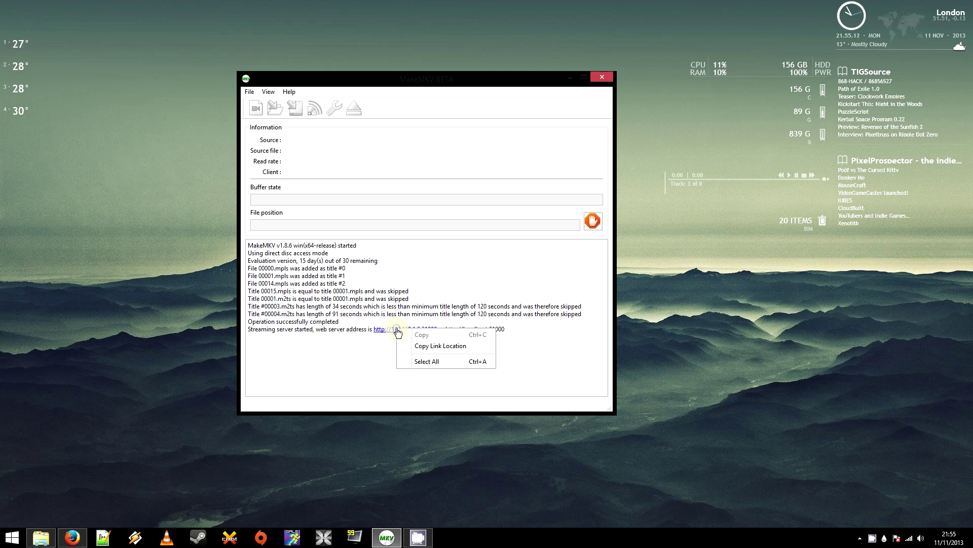
pyautogui.click(384, 336)
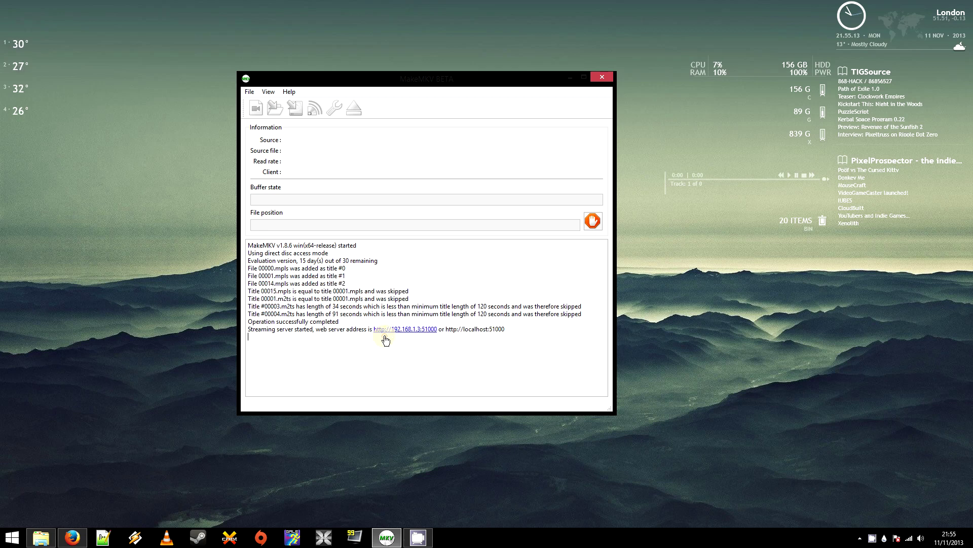
pyautogui.rightClick(418, 330)
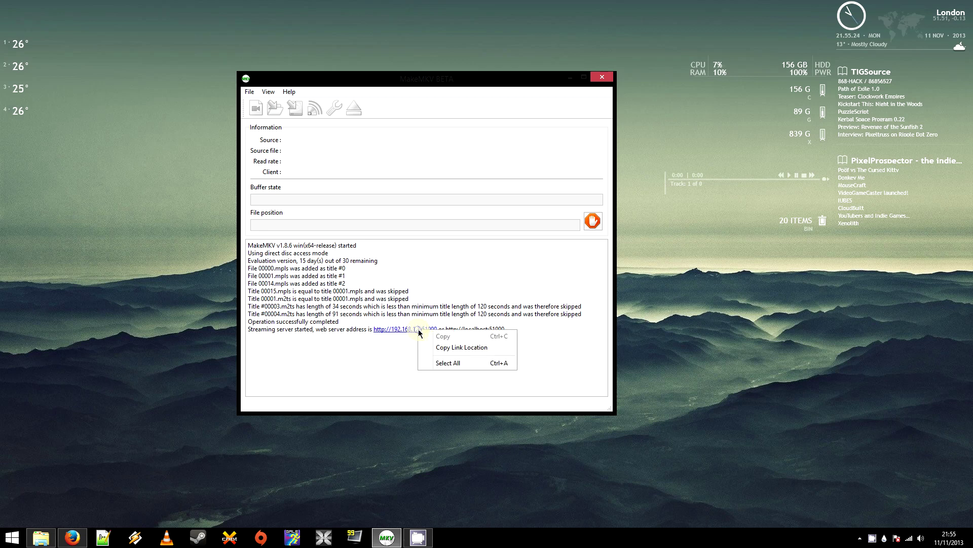
pyautogui.click(461, 349)
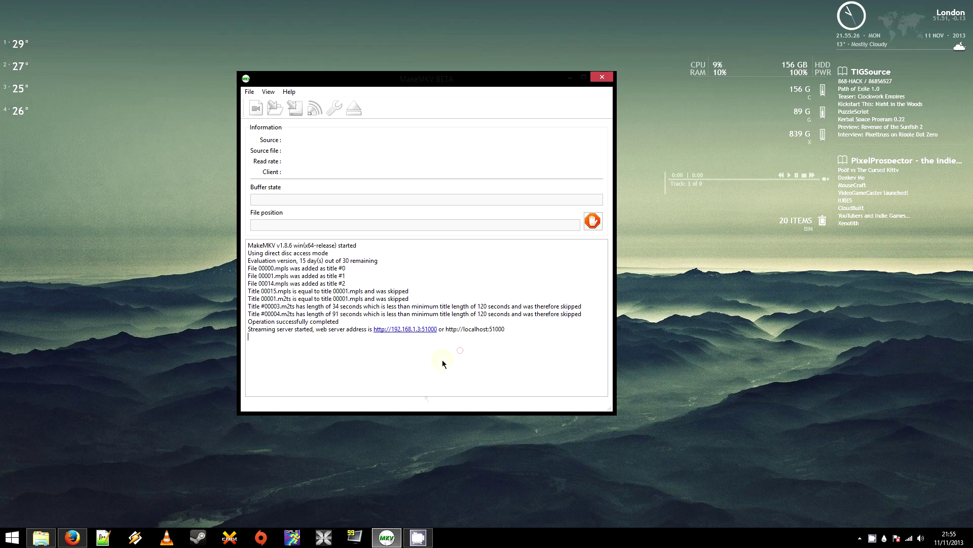
# Switch to Firefox and load the copied streaming server address 192.168.1.3:51000 in place of the VLC download page
pyautogui.click(72, 538)
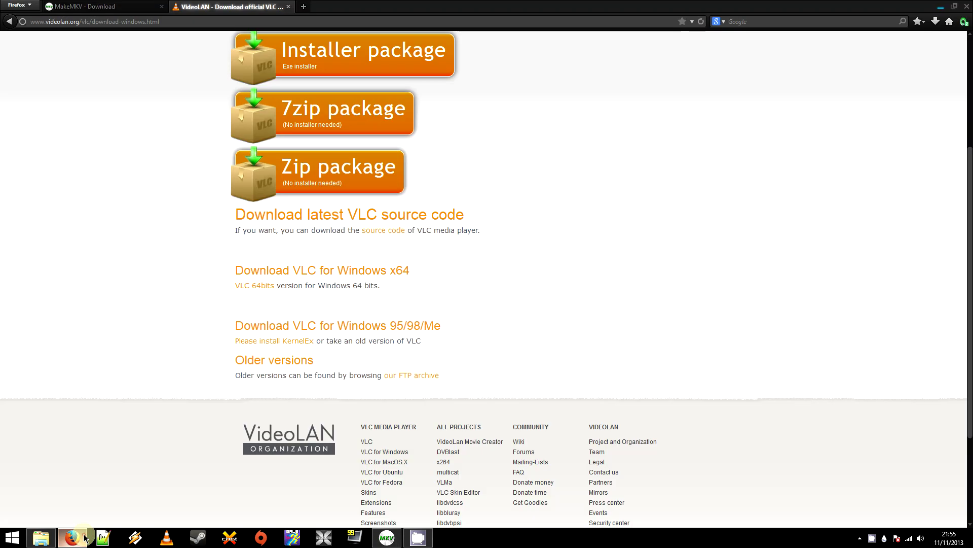
pyautogui.scroll(4, 105, 358)
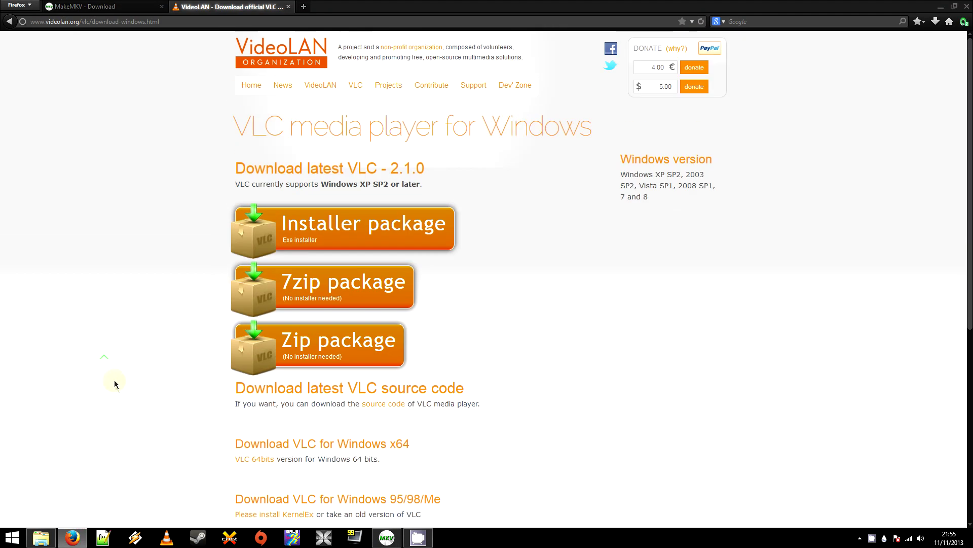
pyautogui.click(113, 20)
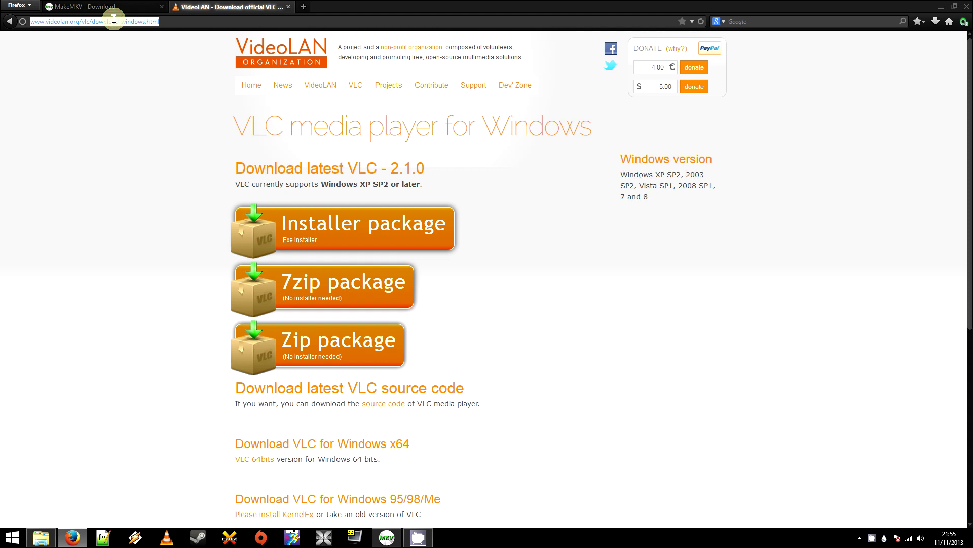
pyautogui.hotkey('ctrl', 'v')
pyautogui.press('Return')
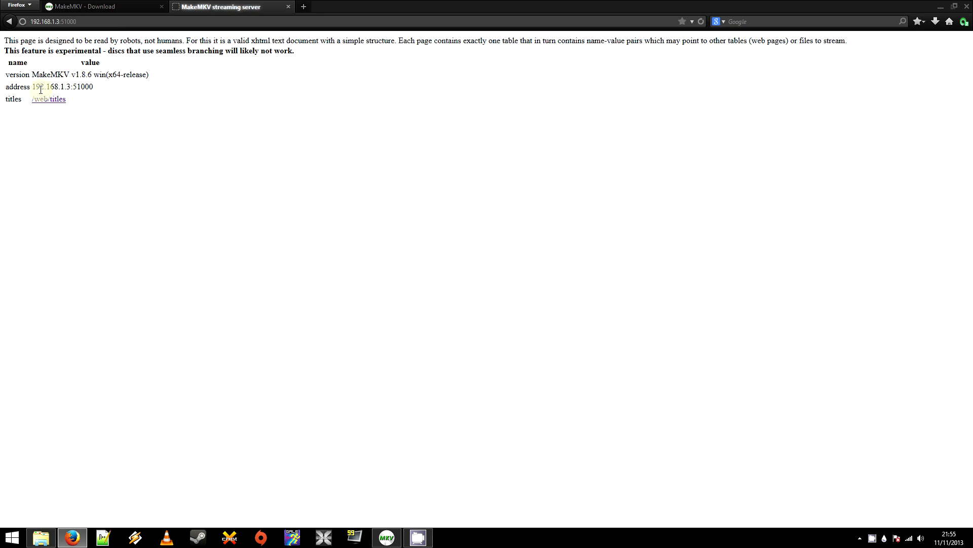
# Open the streaming server's titles list and check the duration of title0
pyautogui.click(49, 103)
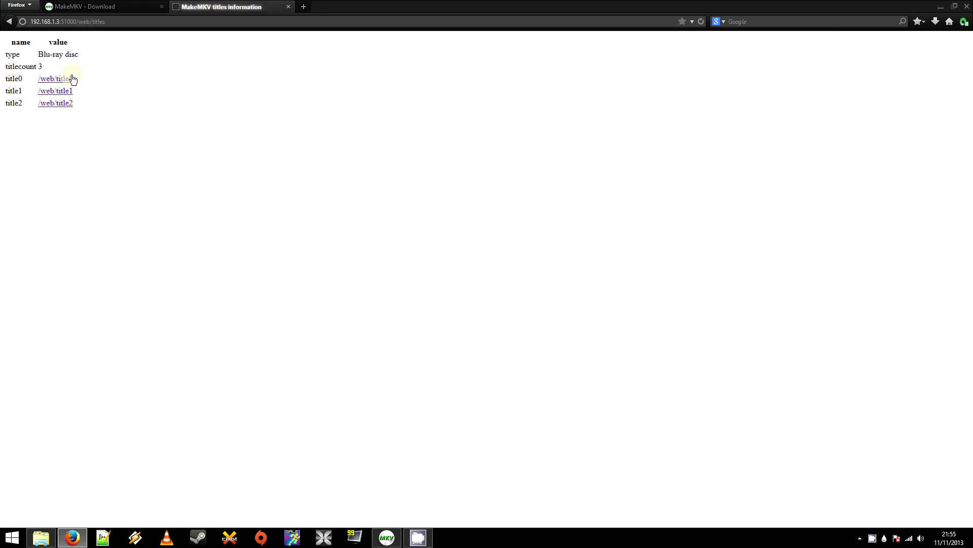
pyautogui.click(183, 75)
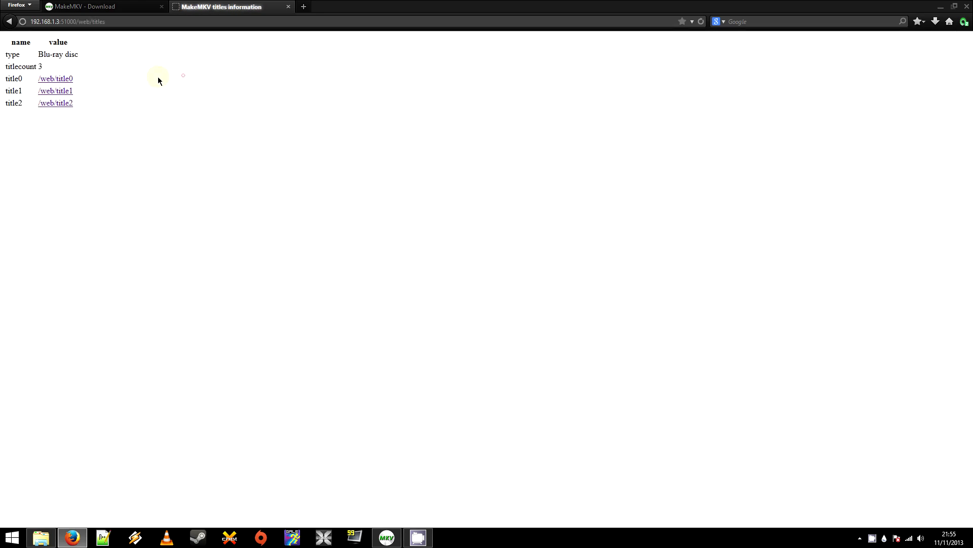
pyautogui.click(70, 82)
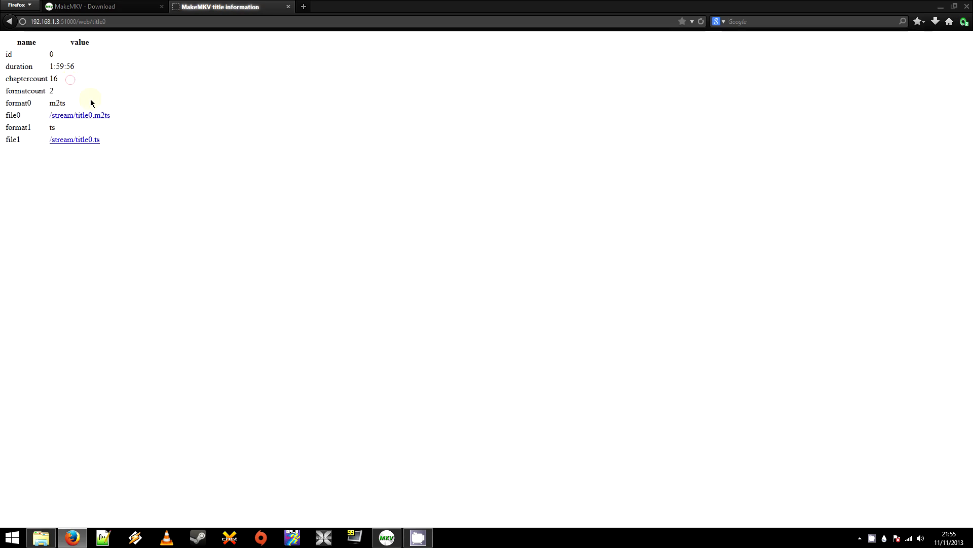
pyautogui.moveTo(21, 67); pyautogui.dragTo(63, 65)
pyautogui.click(74, 68)
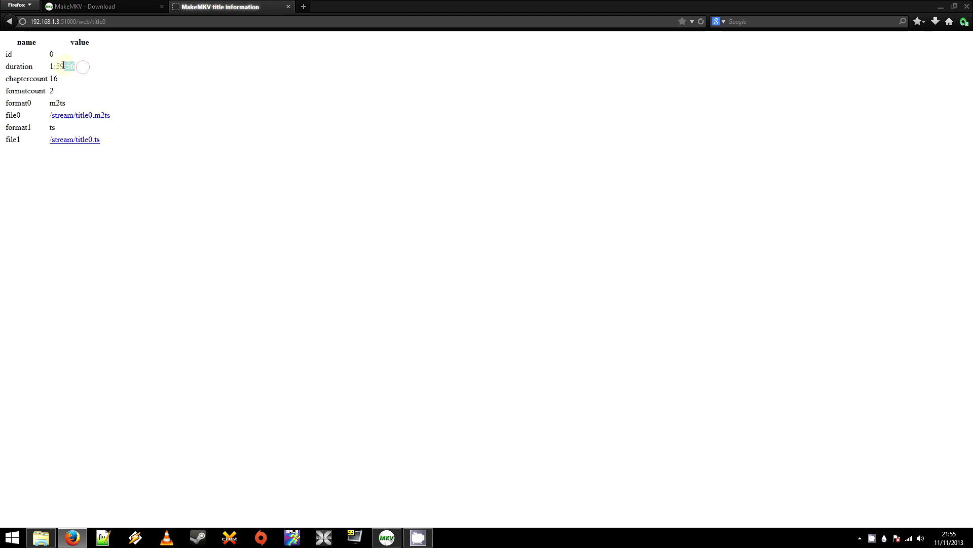
# Check the details of title1 for comparison and return to the titles list
pyautogui.click(9, 23)
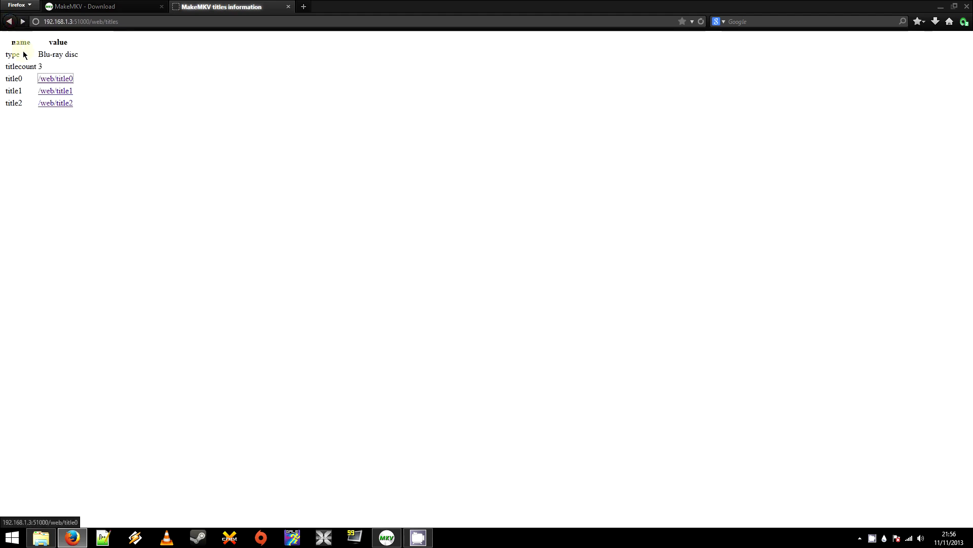
pyautogui.click(65, 92)
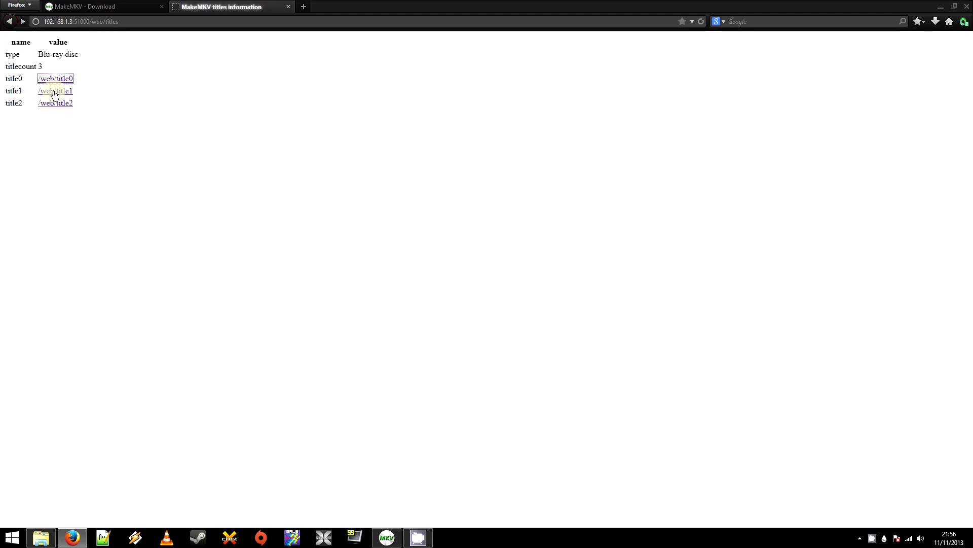
pyautogui.click(63, 92)
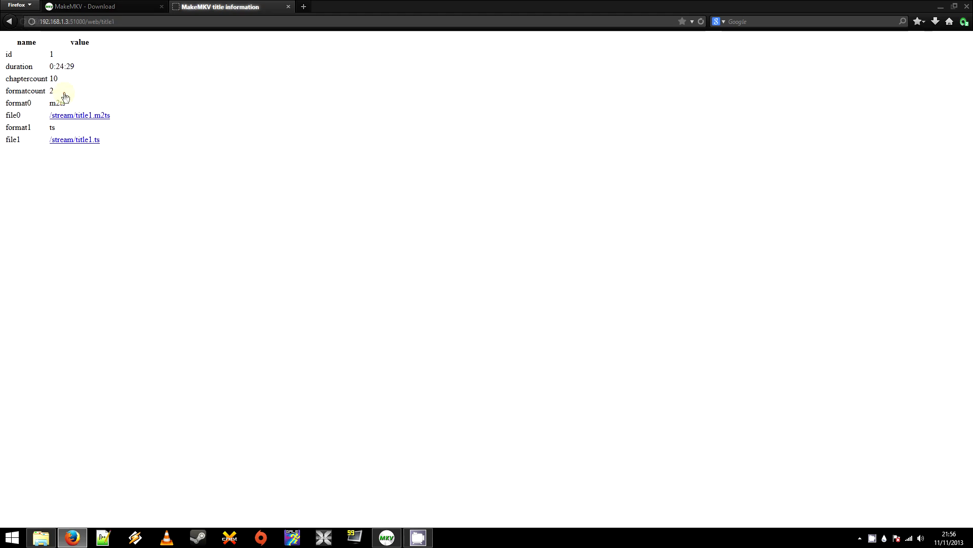
pyautogui.click(9, 21)
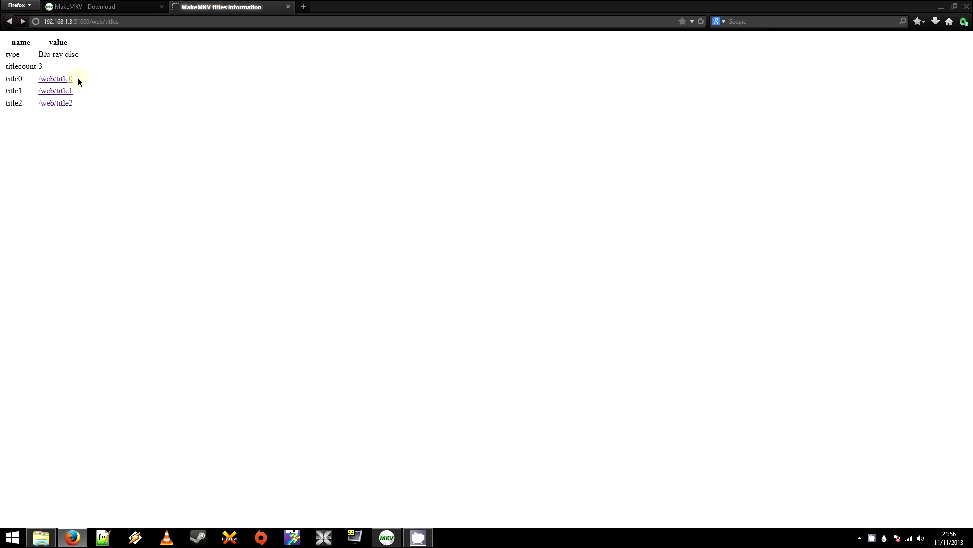
# Open title0 and copy the link location of its stream file title0.m2ts
pyautogui.click(72, 79)
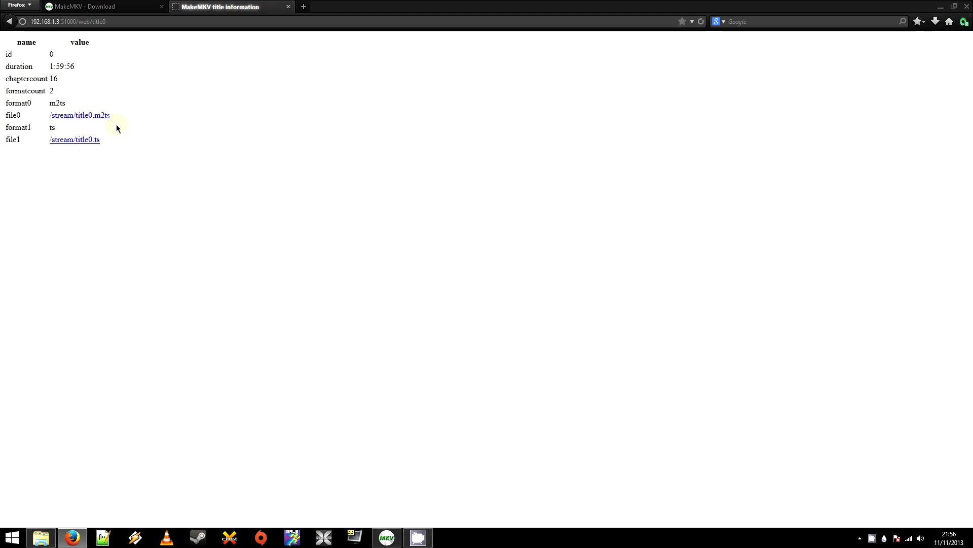
pyautogui.rightClick(98, 117)
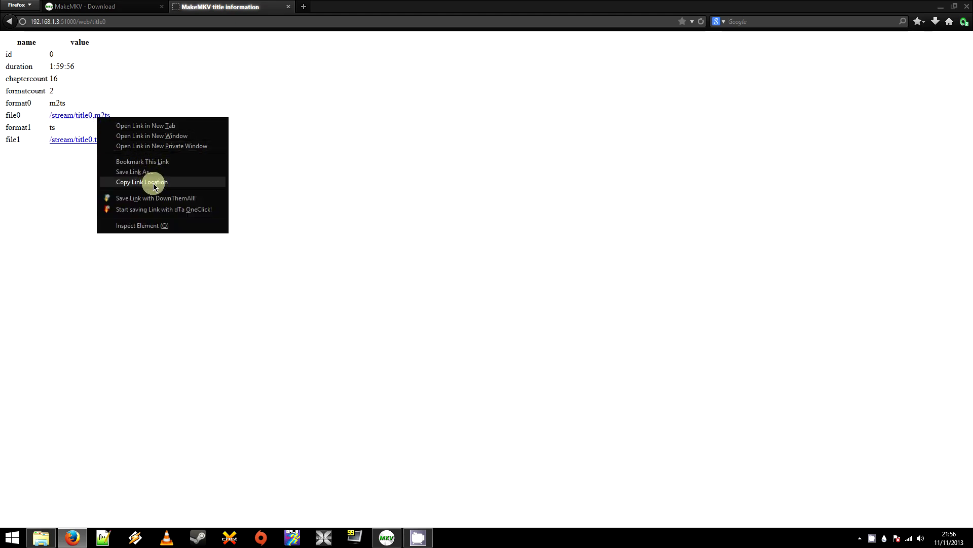
pyautogui.click(154, 184)
pyautogui.rightClick(96, 115)
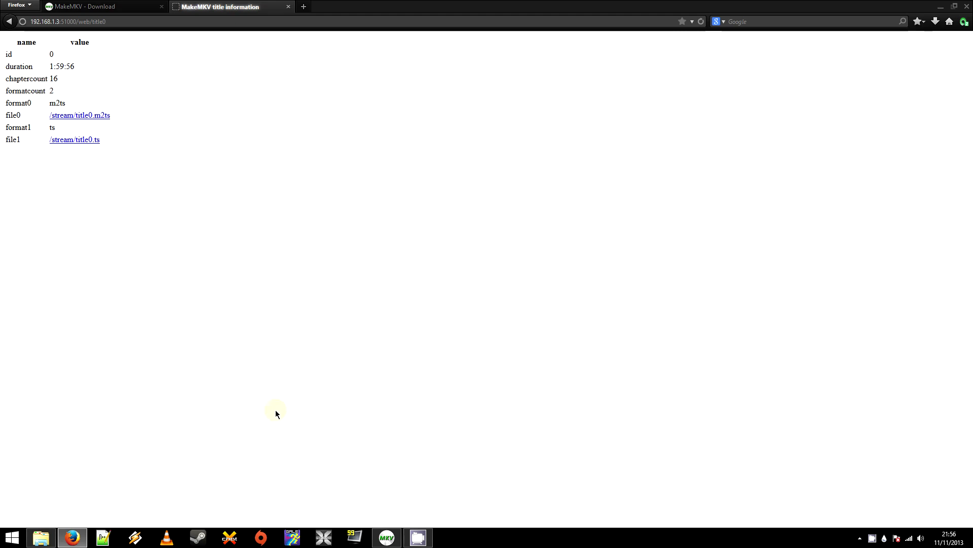
pyautogui.click(171, 539)
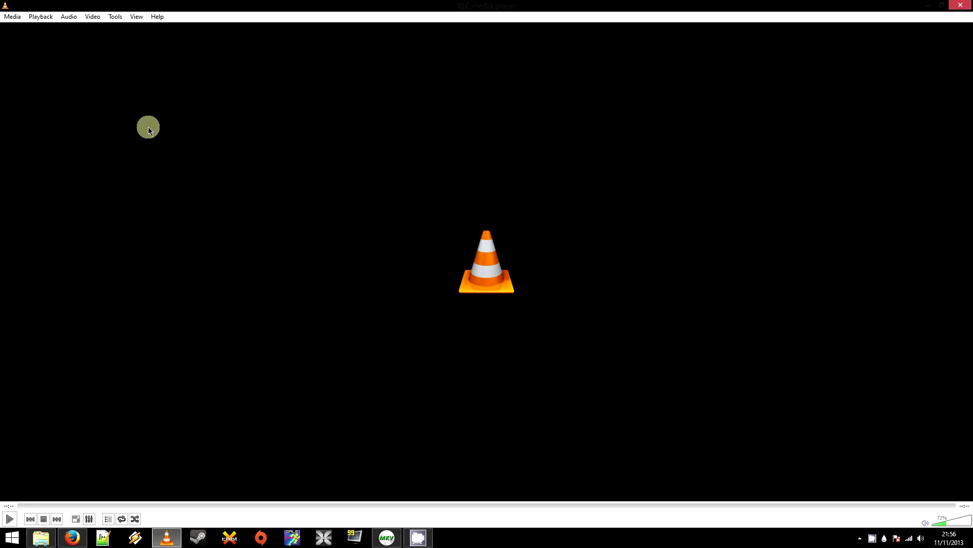
pyautogui.click(13, 17)
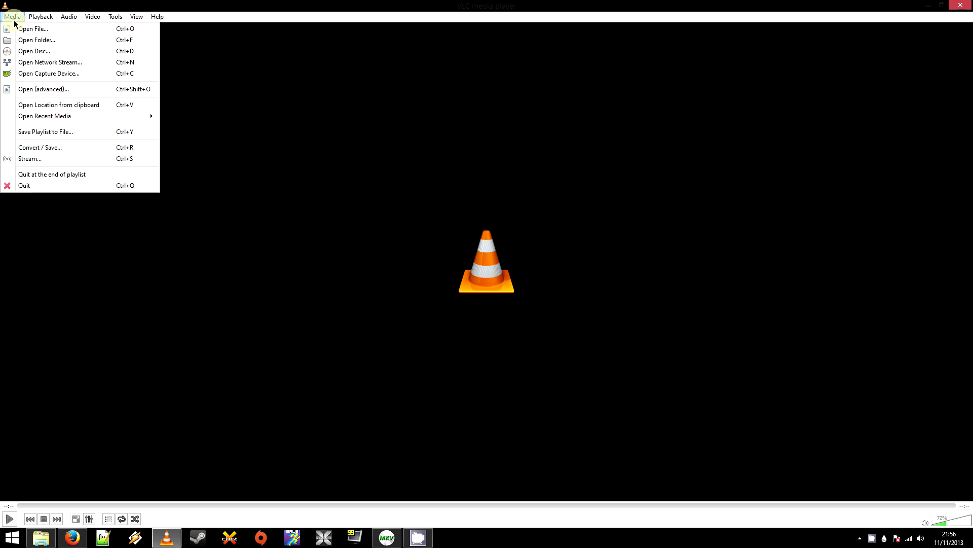
pyautogui.click(96, 65)
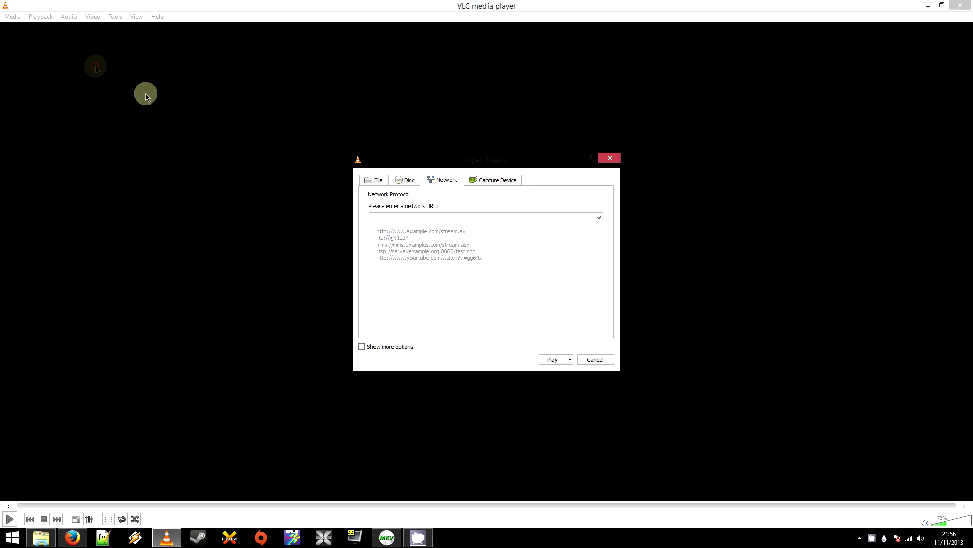
pyautogui.rightClick(416, 218)
pyautogui.click(458, 279)
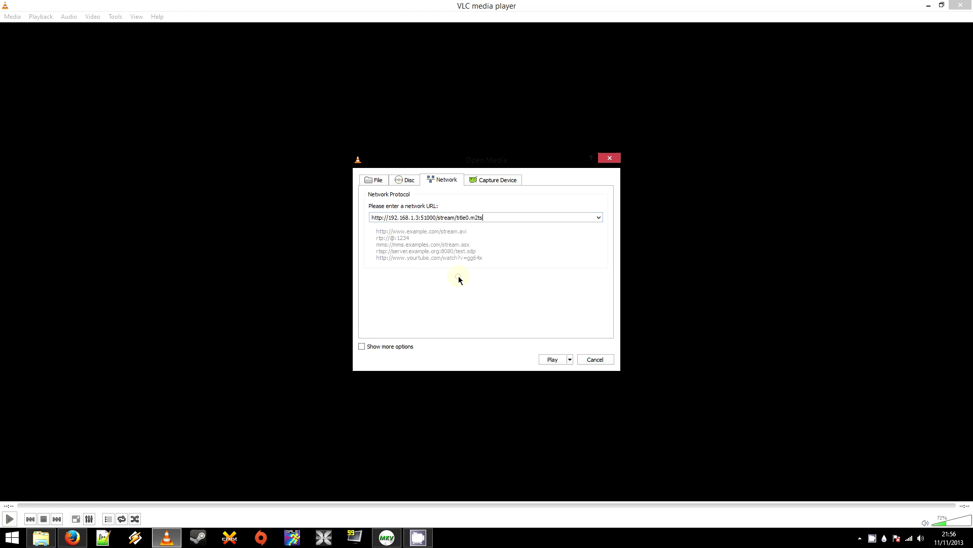
pyautogui.click(553, 359)
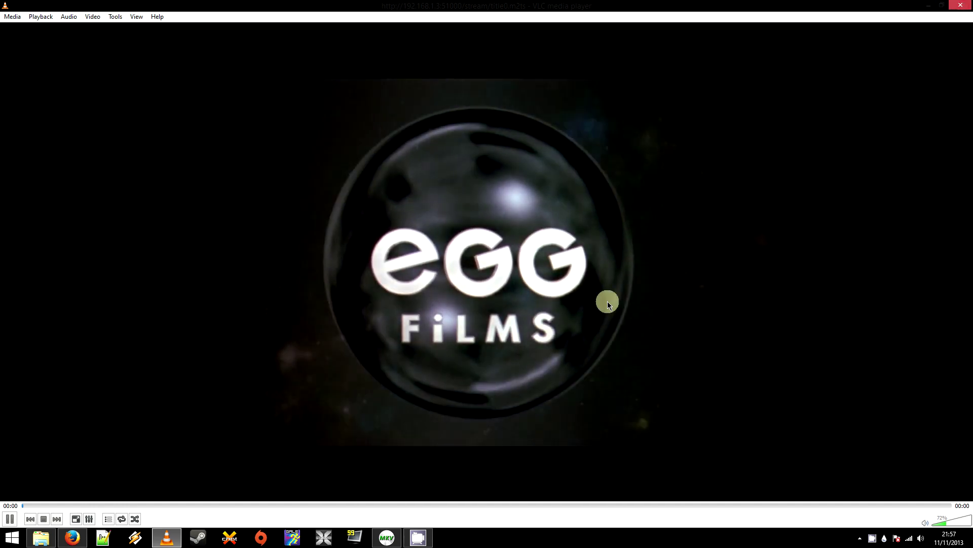
# Switch to MakeMKV, stop the streaming server and eject the disc
pyautogui.click(396, 538)
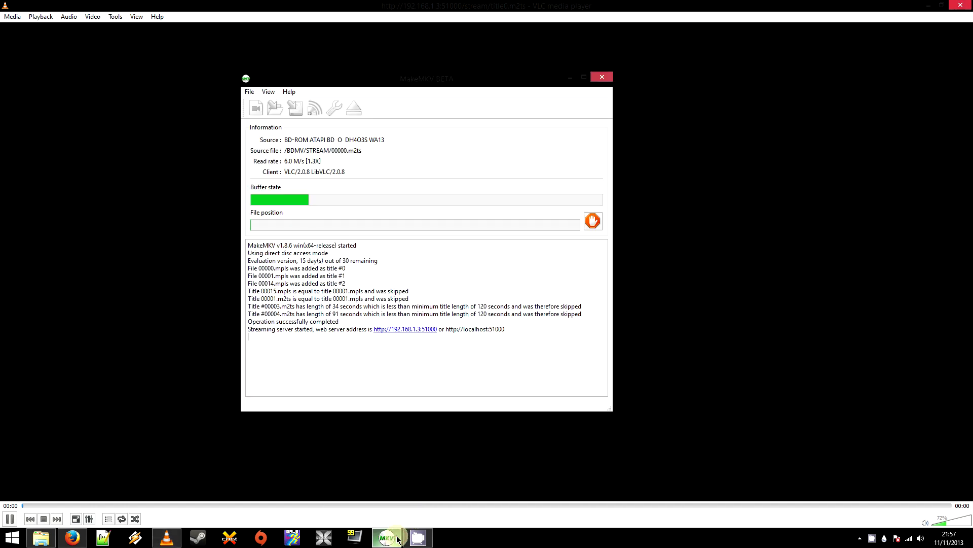
pyautogui.click(593, 222)
pyautogui.click(447, 264)
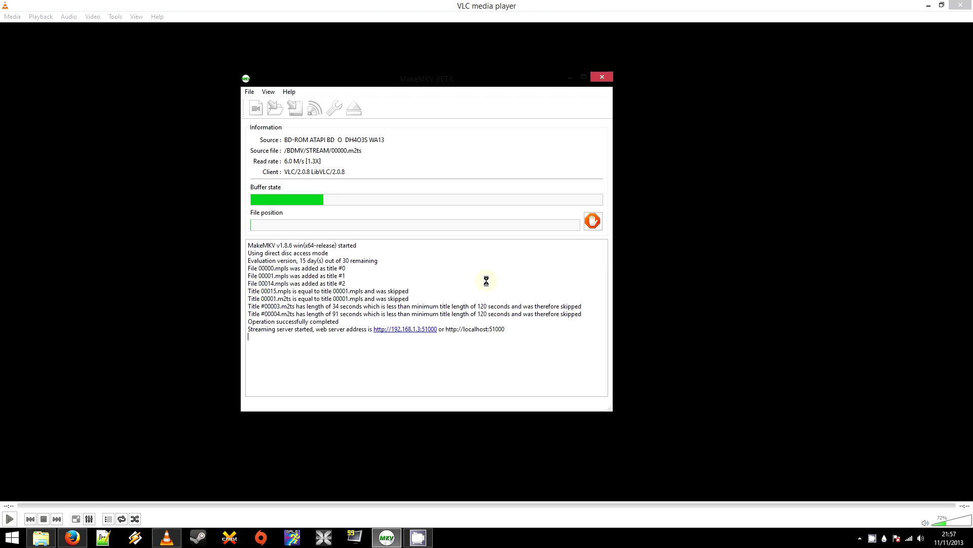
pyautogui.click(355, 99)
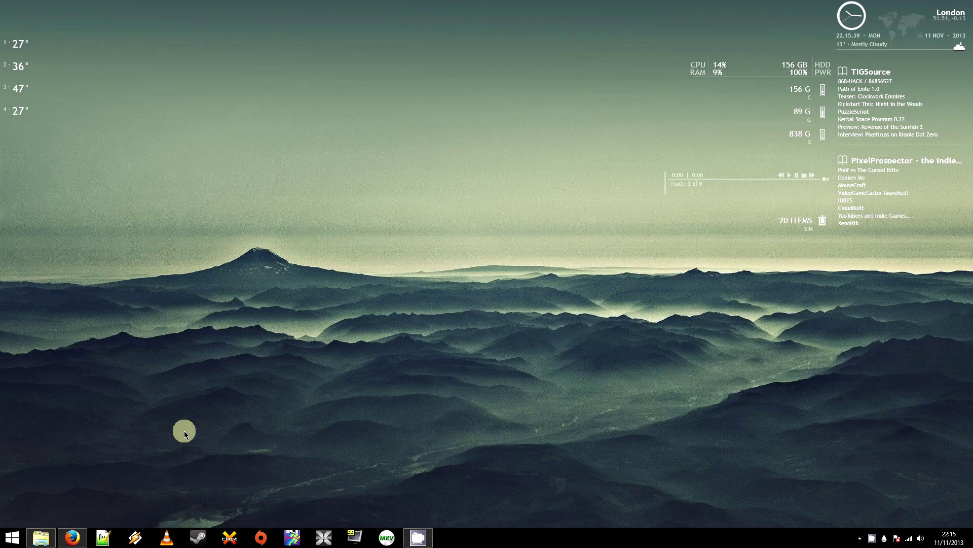
# Switch to Firefox and look over the MakeMKV download page and its revision history
pyautogui.click(72, 537)
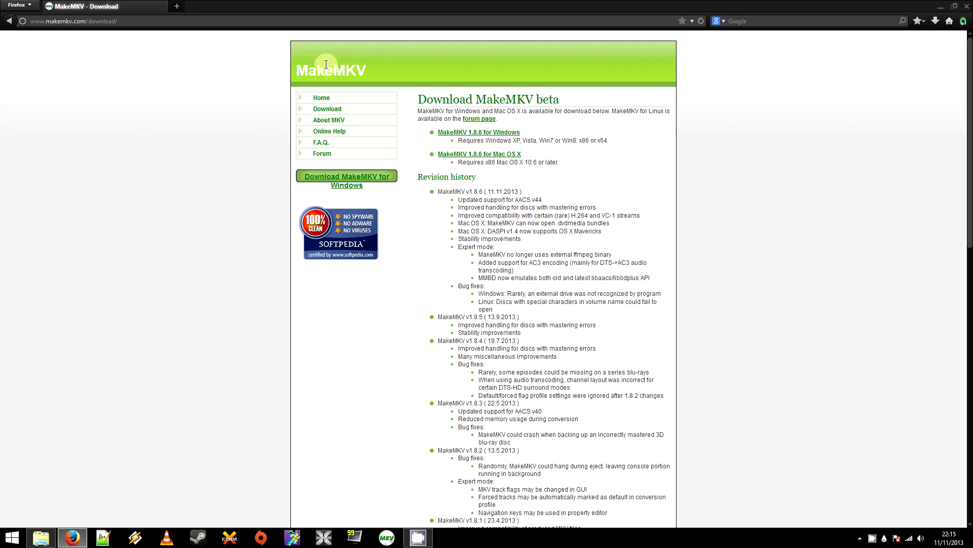
pyautogui.moveTo(307, 69); pyautogui.dragTo(273, 65)
pyautogui.click(379, 70)
pyautogui.click(273, 65)
pyautogui.scroll(-8, 446, 317)
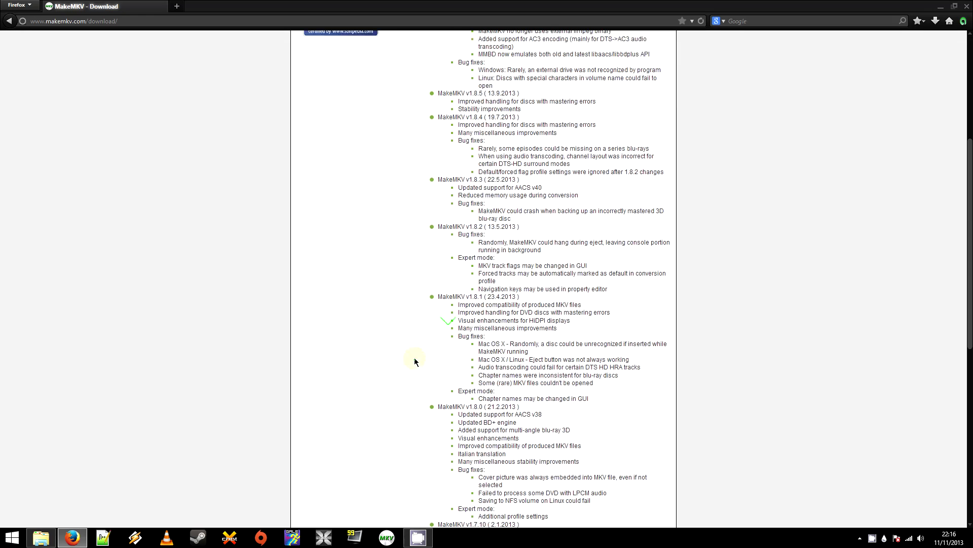
pyautogui.scroll(8, 415, 361)
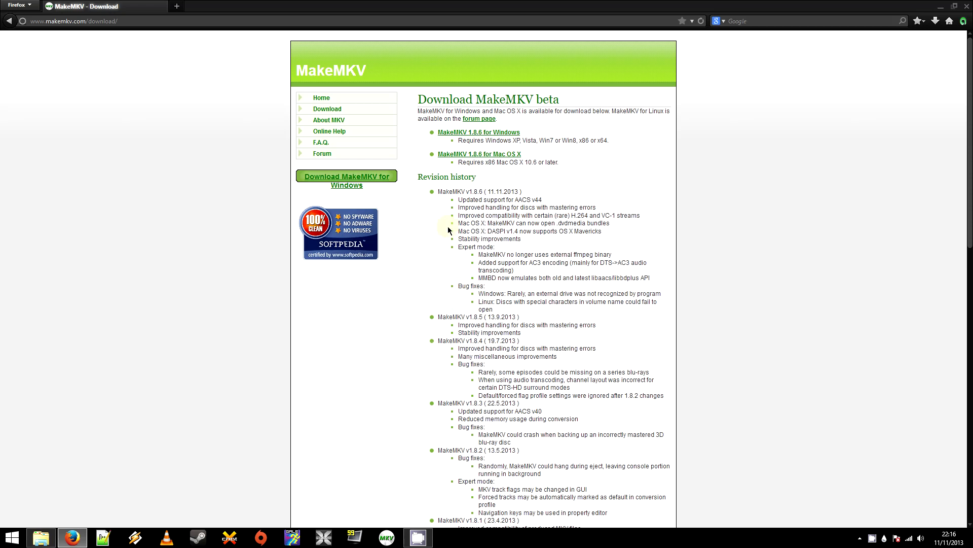